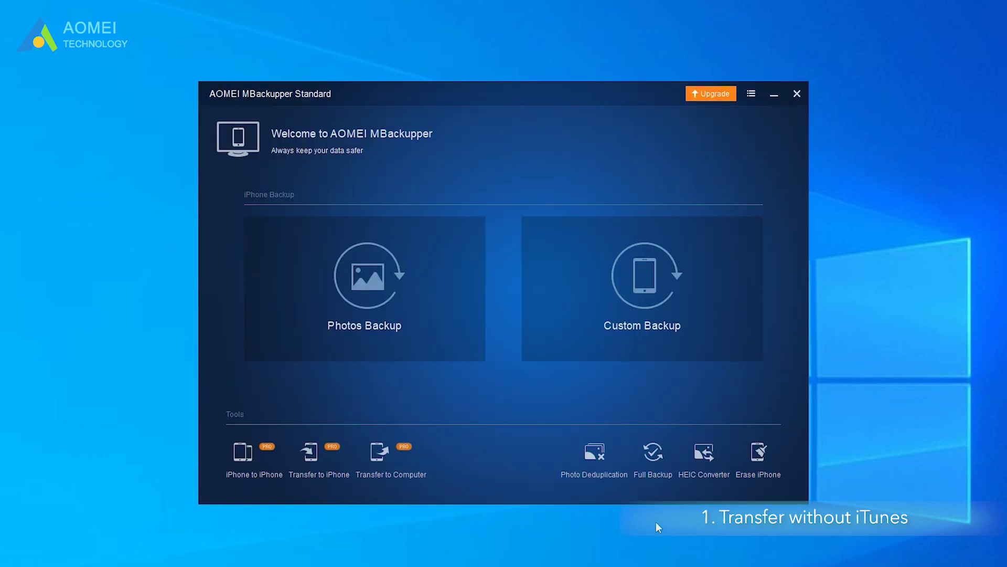
Go to the Transfer to iPhone page and reveal the six MP3 songs on the desktop
{"action": "left_click", "coordinate": [330, 474]}
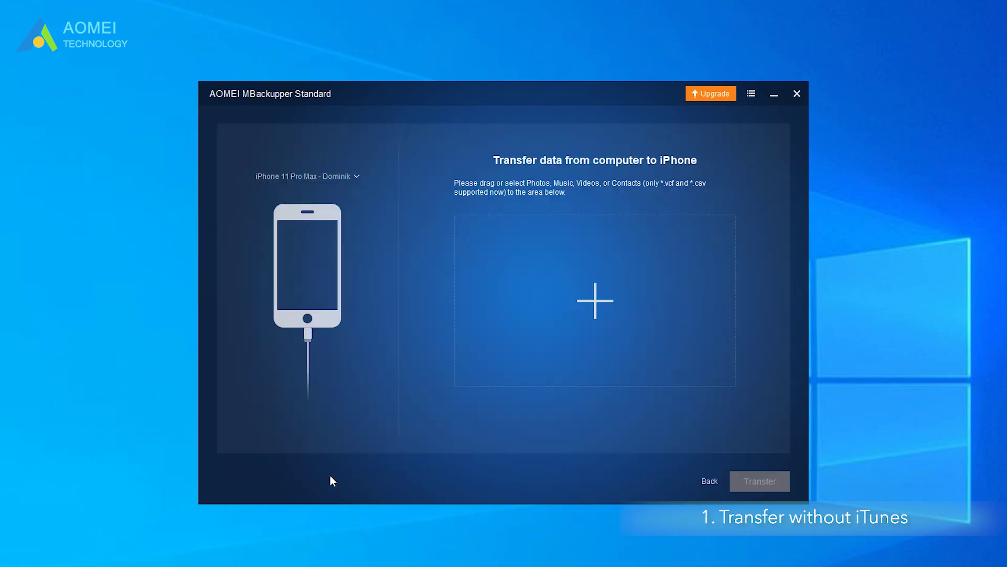
{"action": "left_click", "coordinate": [592, 303]}
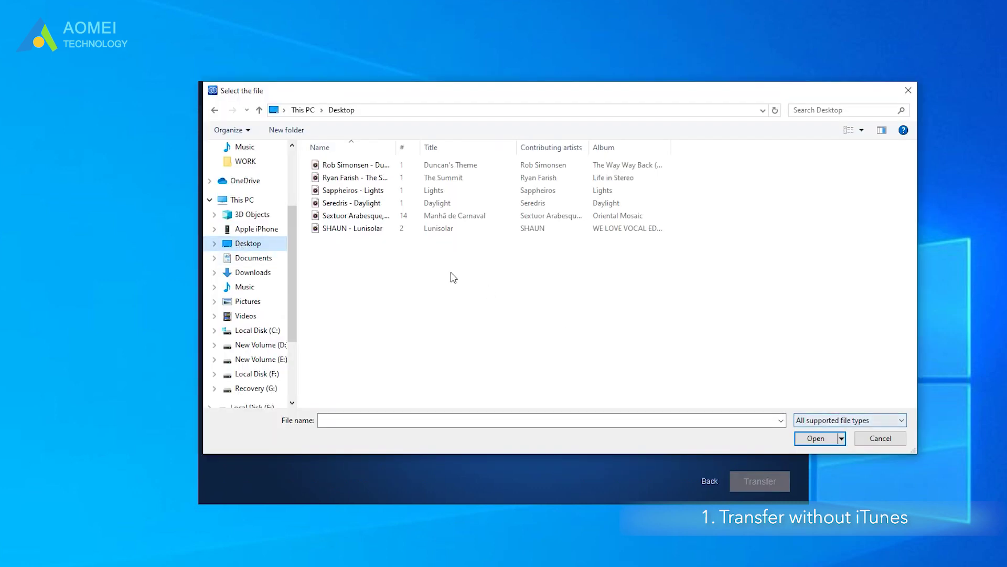
{"action": "left_click", "coordinate": [879, 441]}
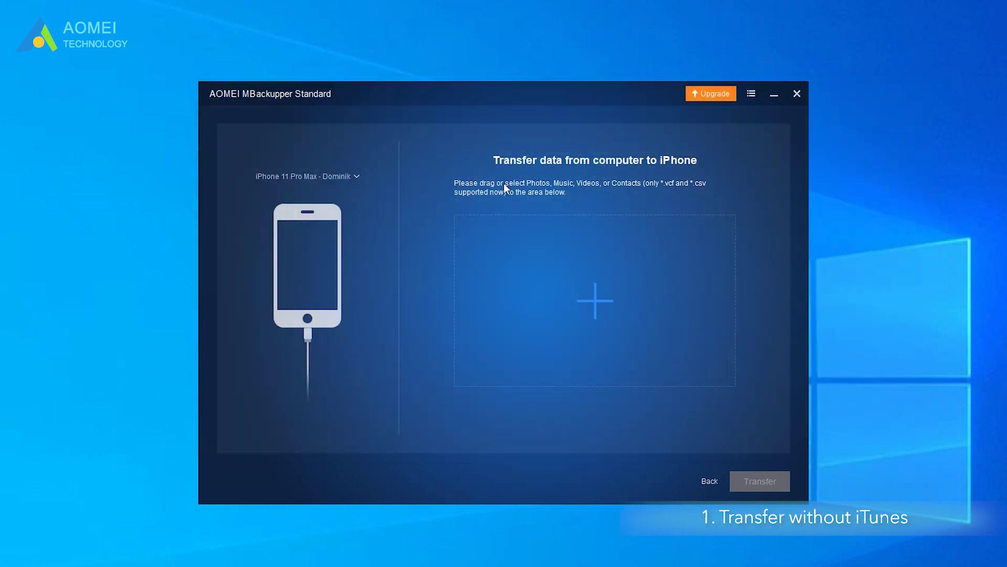
{"action": "left_click_drag", "start_coordinate": [479, 97], "coordinate": [613, 94]}
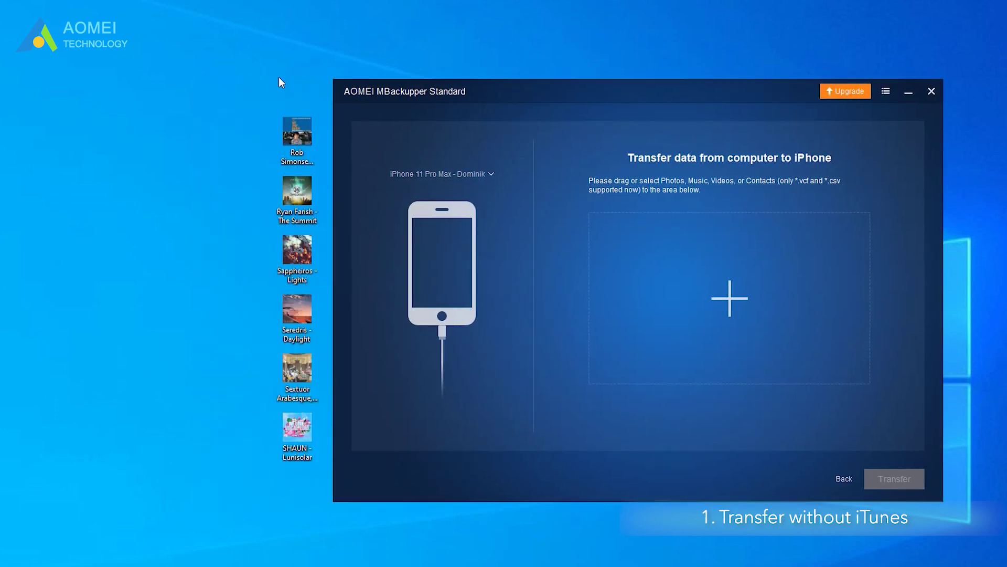
Drop the six desktop MP3 songs into the transfer area and start the transfer (0 of 6)
{"action": "left_click_drag", "start_coordinate": [290, 355], "coordinate": [299, 465]}
{"action": "left_click_drag", "start_coordinate": [296, 430], "coordinate": [646, 337]}
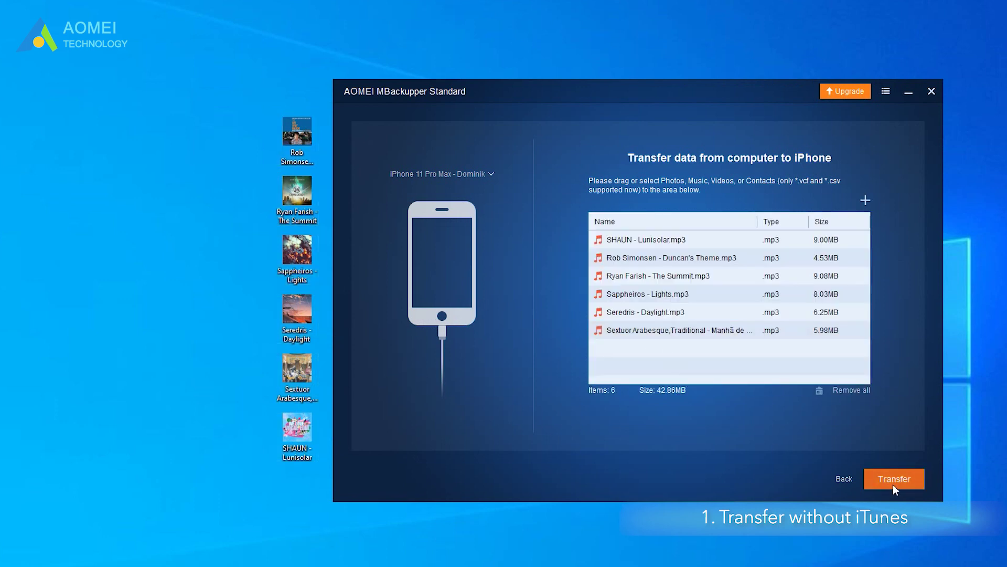
{"action": "left_click", "coordinate": [893, 485]}
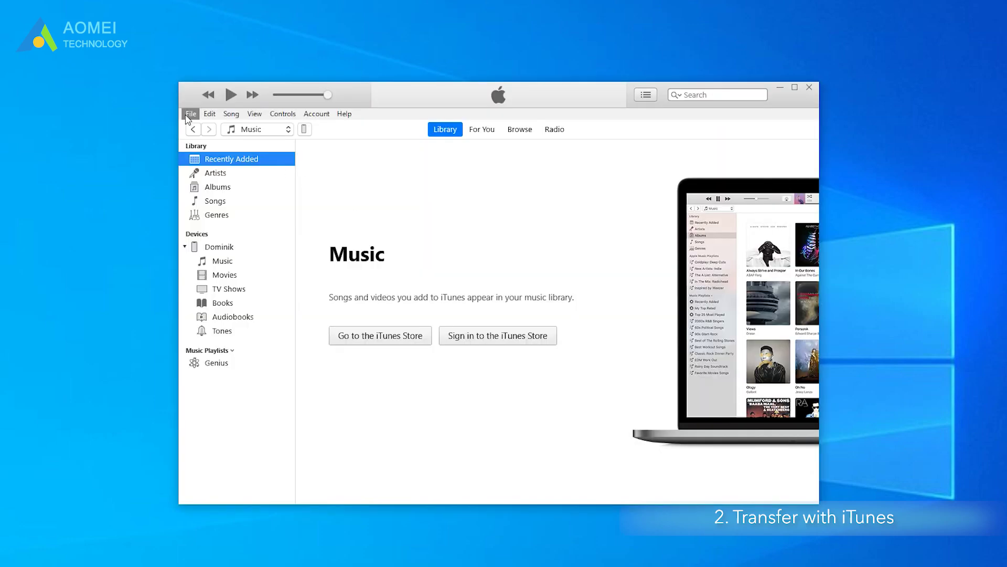
Add the six desktop songs (Sappheiros, Seredris, Sextuor Arabesque, SHAUN, etc.) to the iTunes library
{"action": "left_click", "coordinate": [190, 114]}
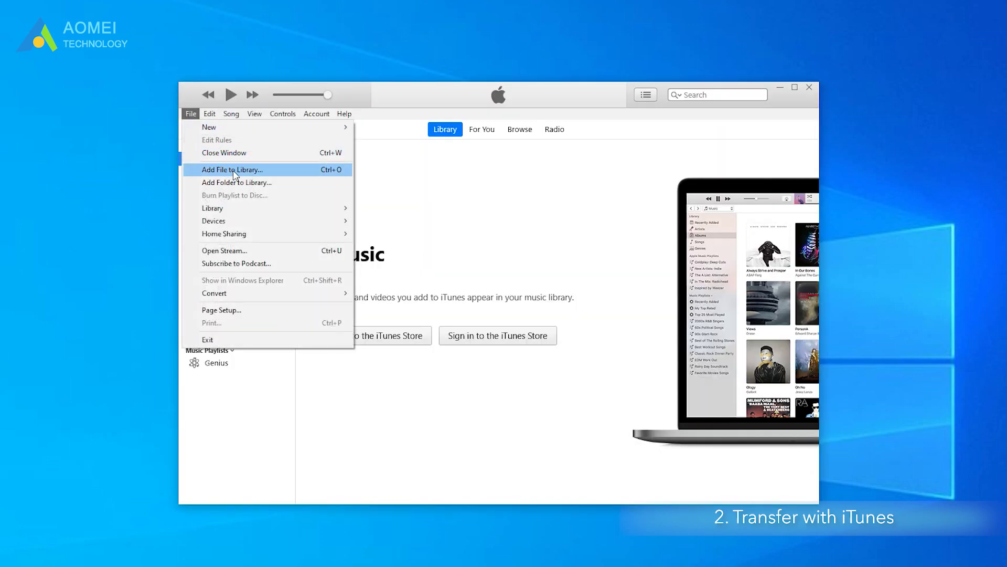
{"action": "left_click", "coordinate": [277, 176]}
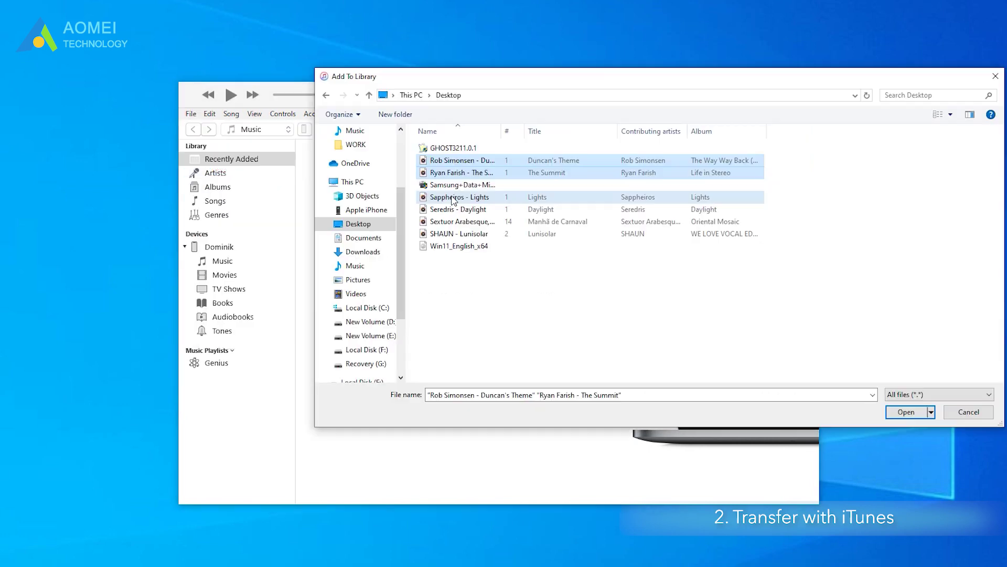
{"action": "left_click", "coordinate": [453, 197], "text": "ctrl"}
{"action": "left_click", "coordinate": [454, 222], "text": "ctrl"}
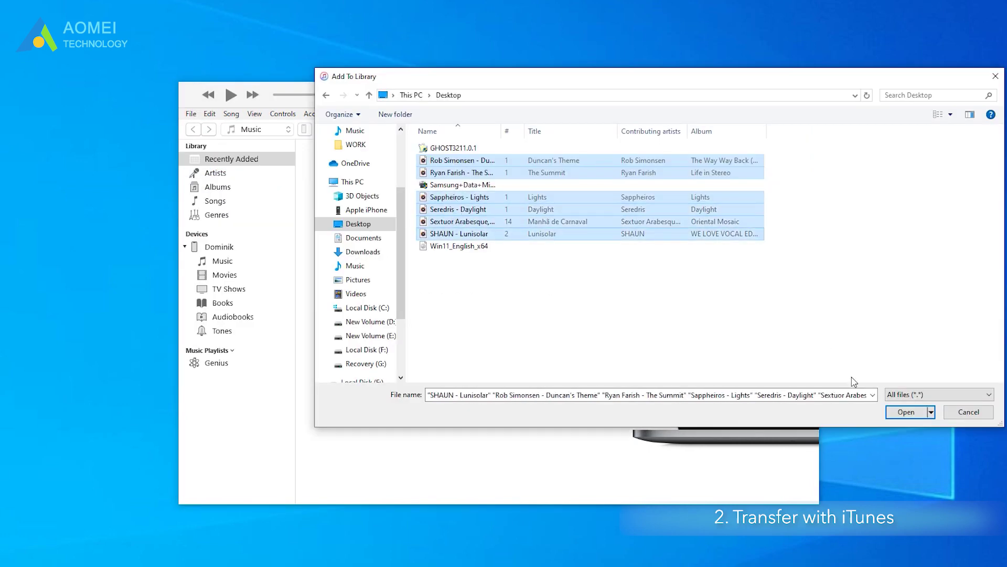
{"action": "left_click", "coordinate": [906, 412]}
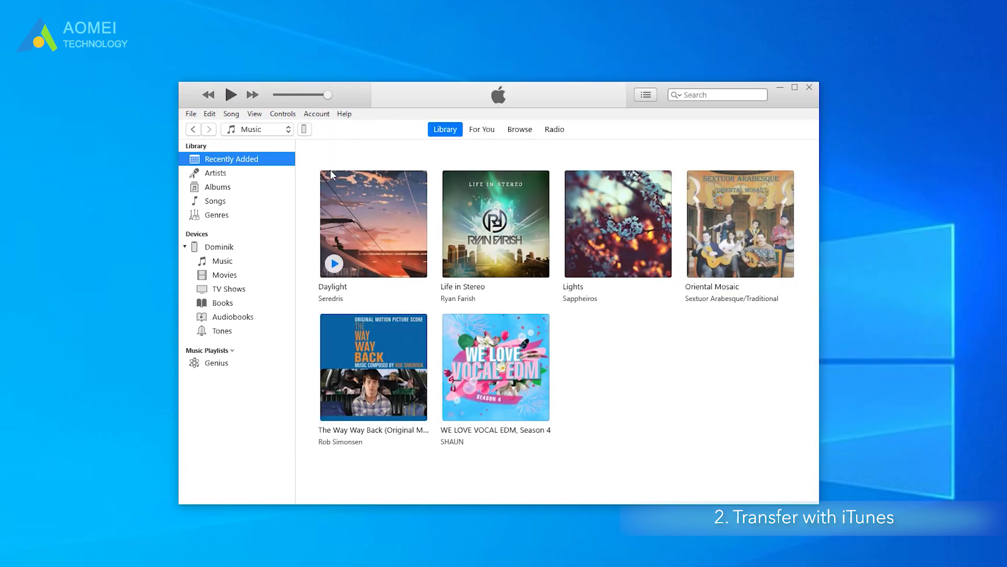
In the iPhone's sync settings, enable Sync Music for selected artists only
{"action": "left_click", "coordinate": [306, 132]}
{"action": "left_click", "coordinate": [359, 160]}
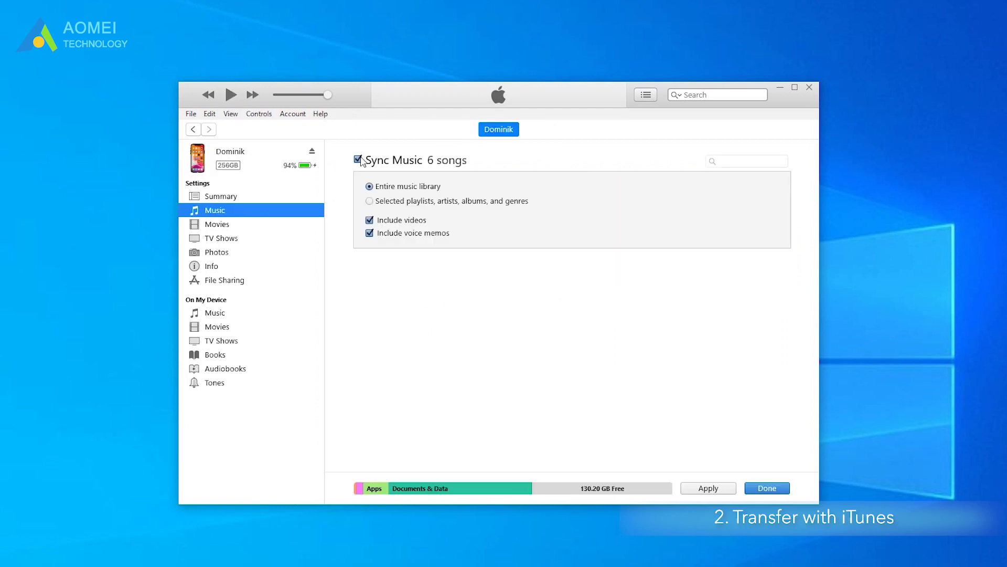
{"action": "left_click", "coordinate": [382, 203]}
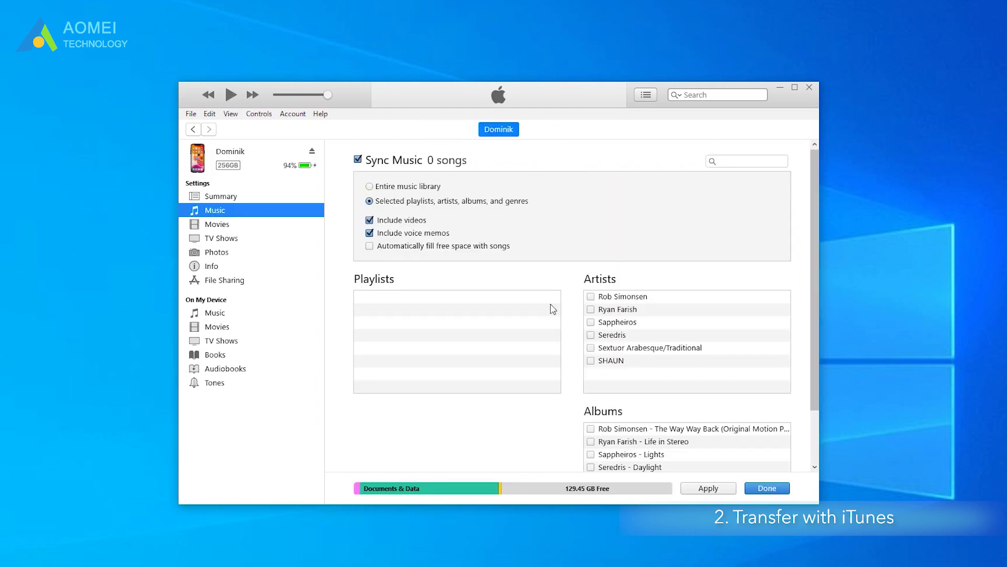
Tick all six artists, apply the sync settings and confirm replacing the iPhone's media
{"action": "left_click", "coordinate": [605, 299]}
{"action": "left_click", "coordinate": [605, 322]}
{"action": "left_click", "coordinate": [605, 347]}
{"action": "left_click", "coordinate": [606, 360]}
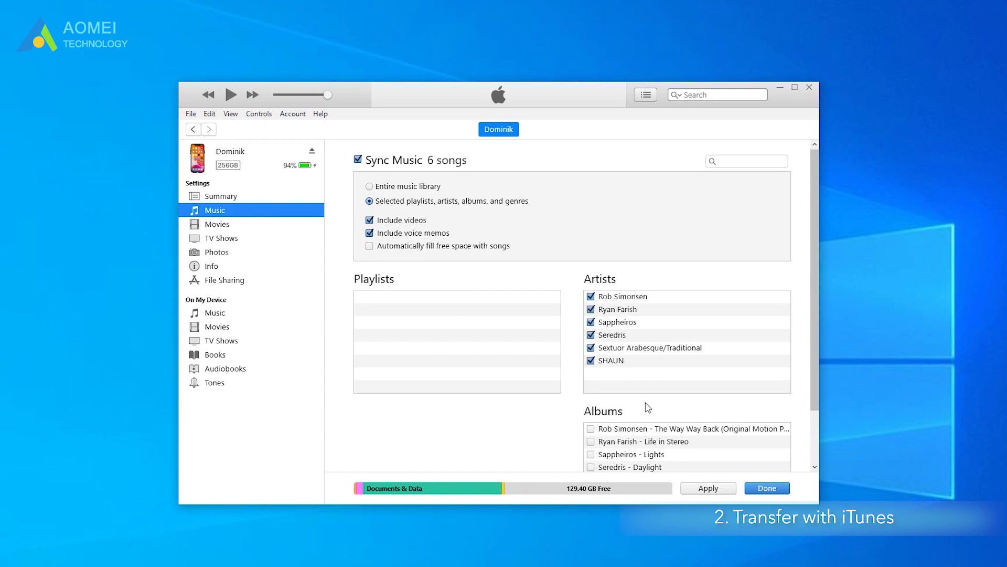
{"action": "left_click", "coordinate": [713, 489]}
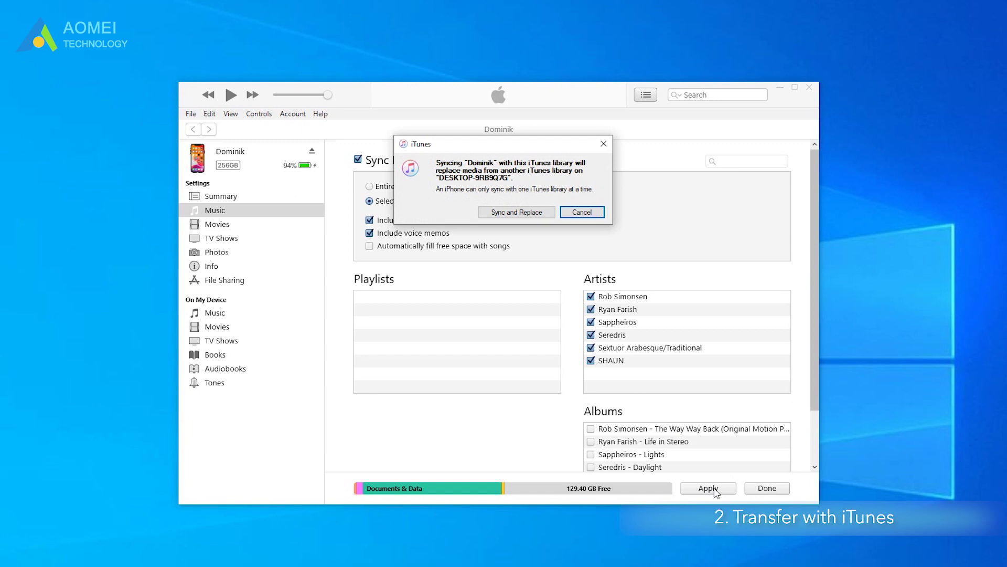
{"action": "left_click", "coordinate": [539, 220]}
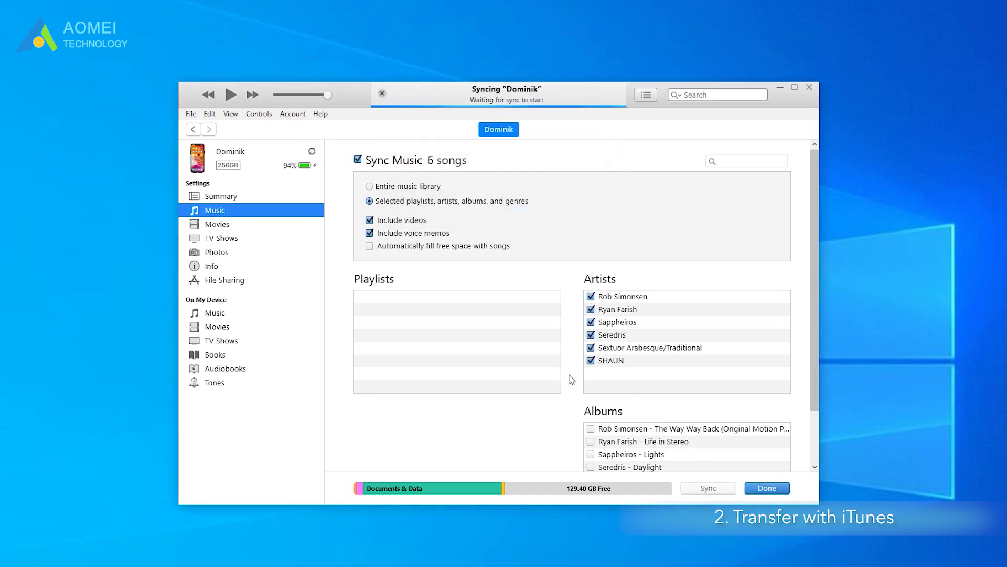